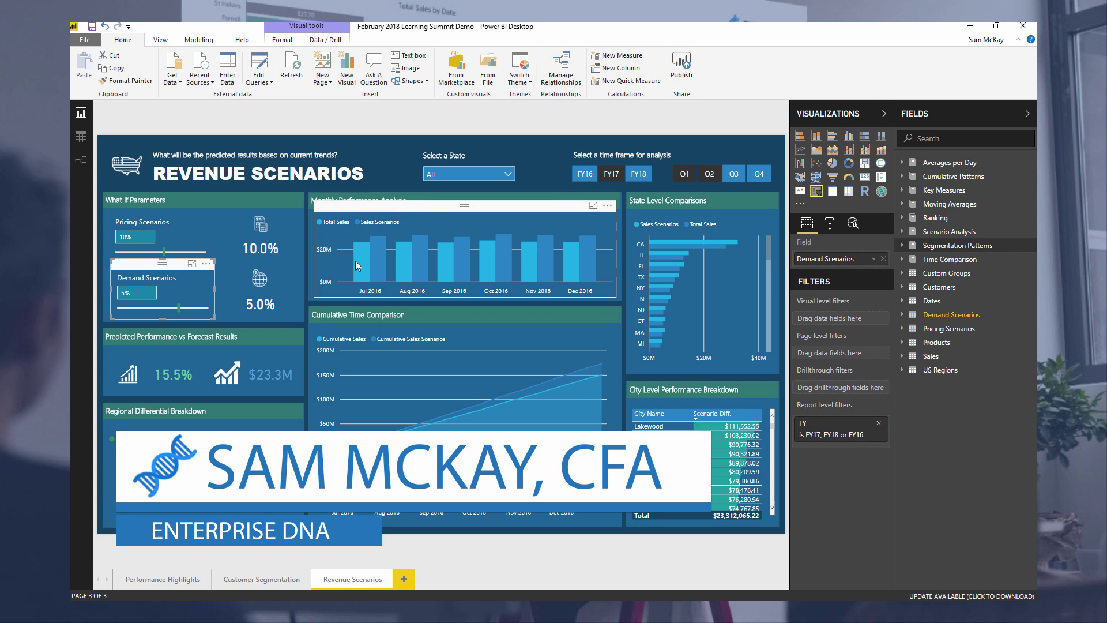
Set Pricing Scenarios to 8% and Demand Scenarios to 6% for $21.8M predicted revenue, then click the Q3 slicer button
click(399, 172)
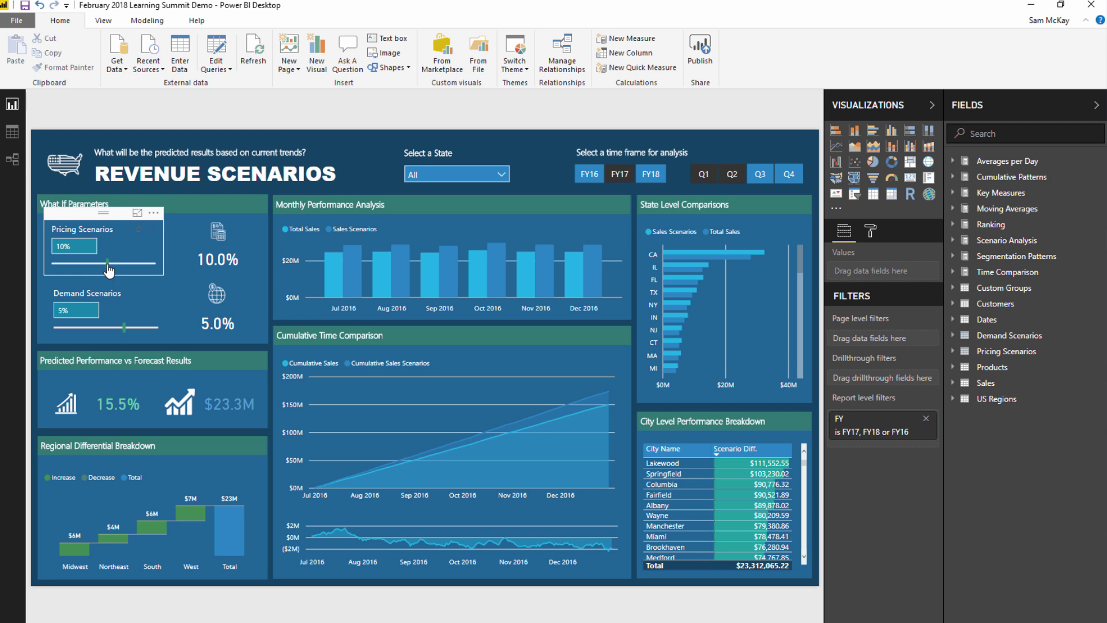
mouse_move(107, 263)
mouse_down()
mouse_move(119, 263)
mouse_move(96, 267)
mouse_up()
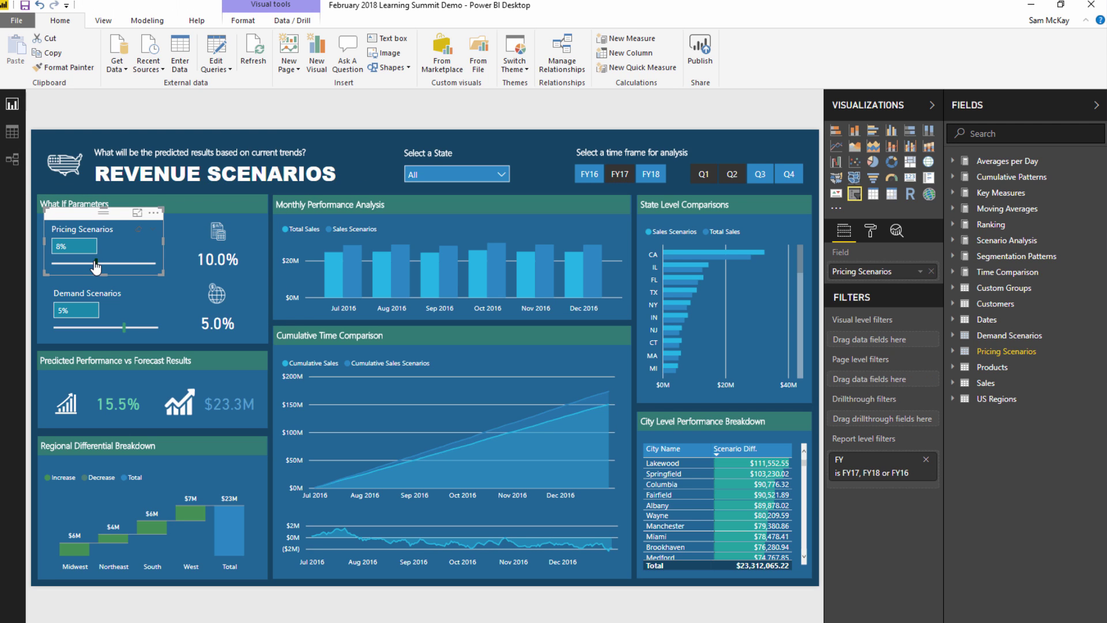
drag(124, 327, 132, 327)
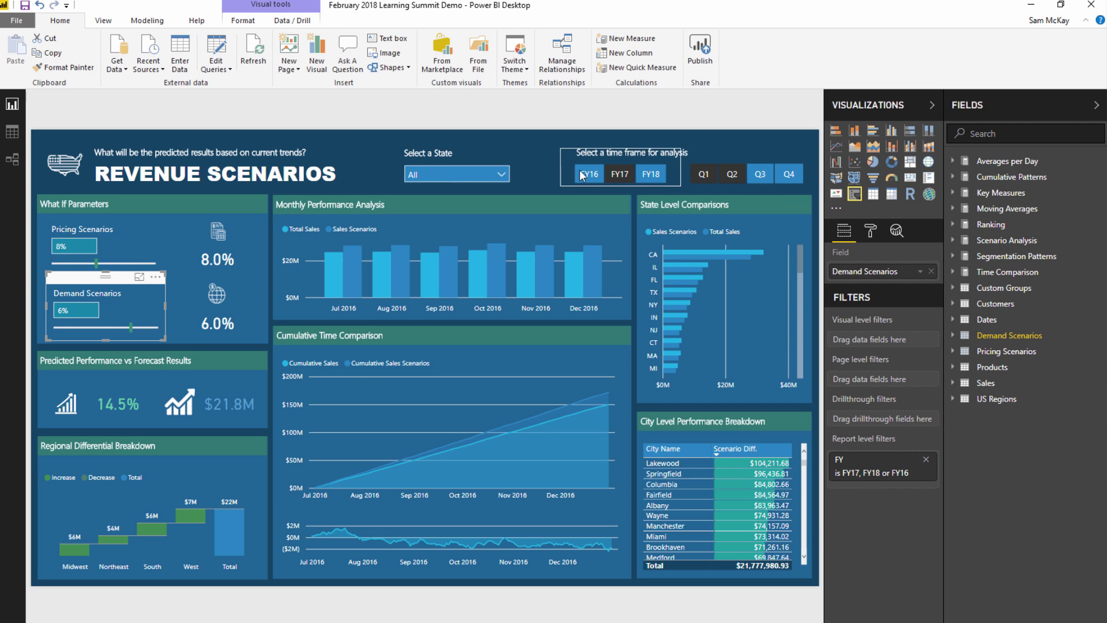
click(759, 174)
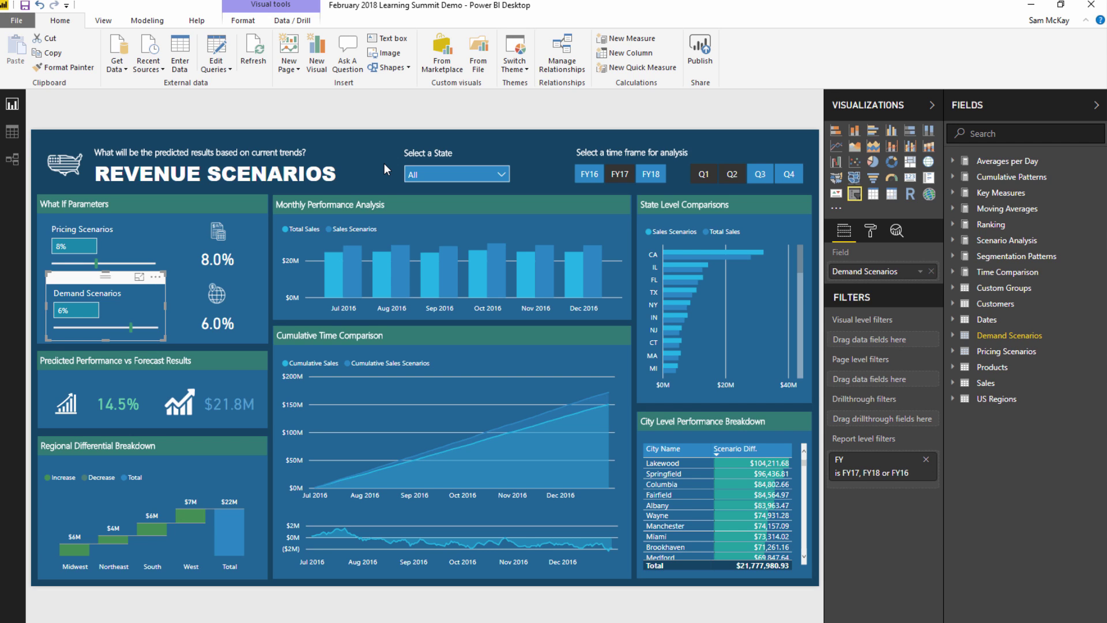
Select then deselect the REVENUE SCENARIOS title and switch to Data view to show the Custom Groups table
click(218, 174)
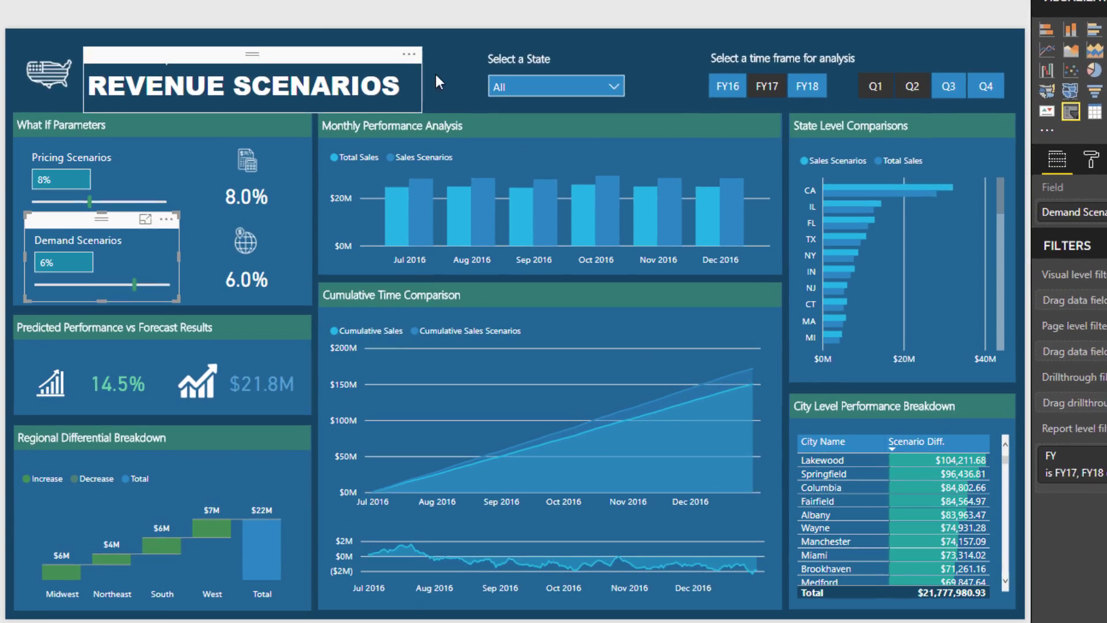
click(397, 135)
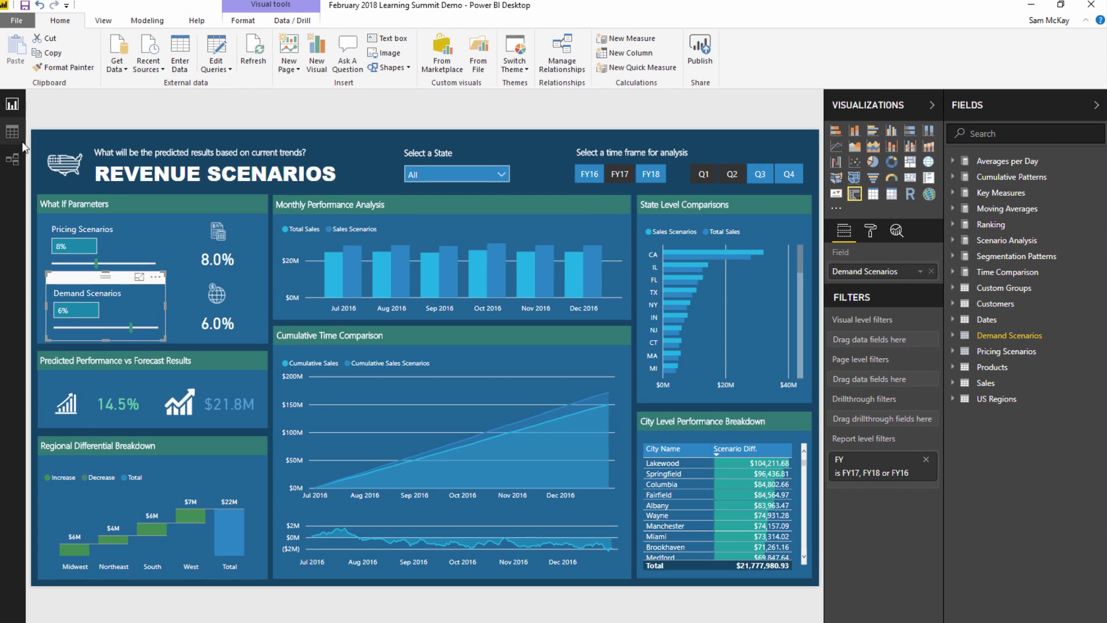
click(12, 132)
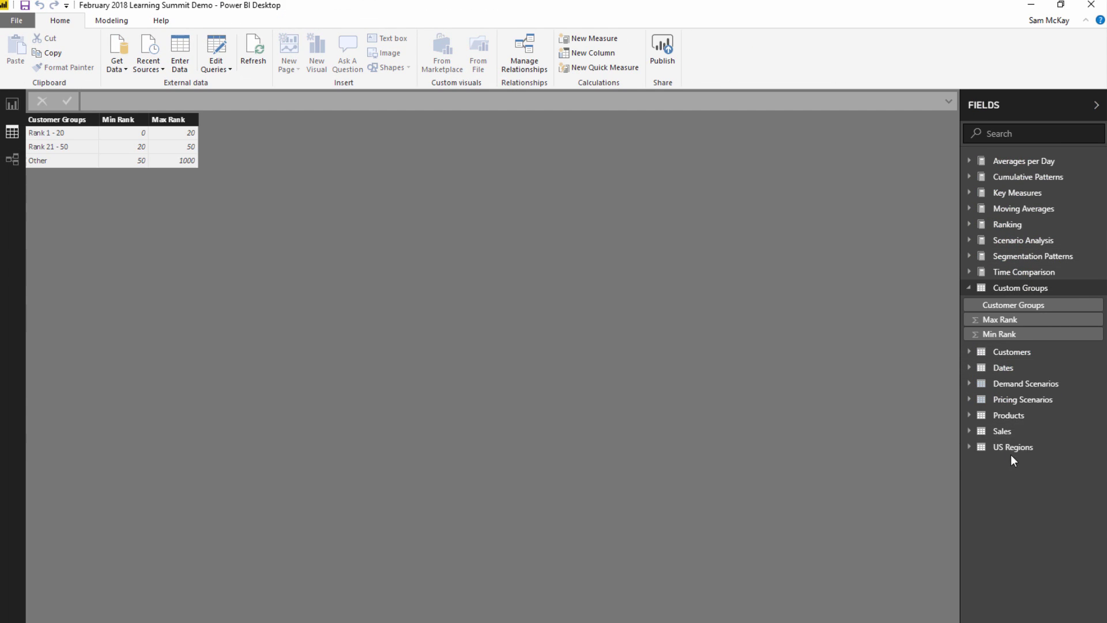
Display the Sales table's order, date, channel, quantity, price and line total rows
click(1004, 432)
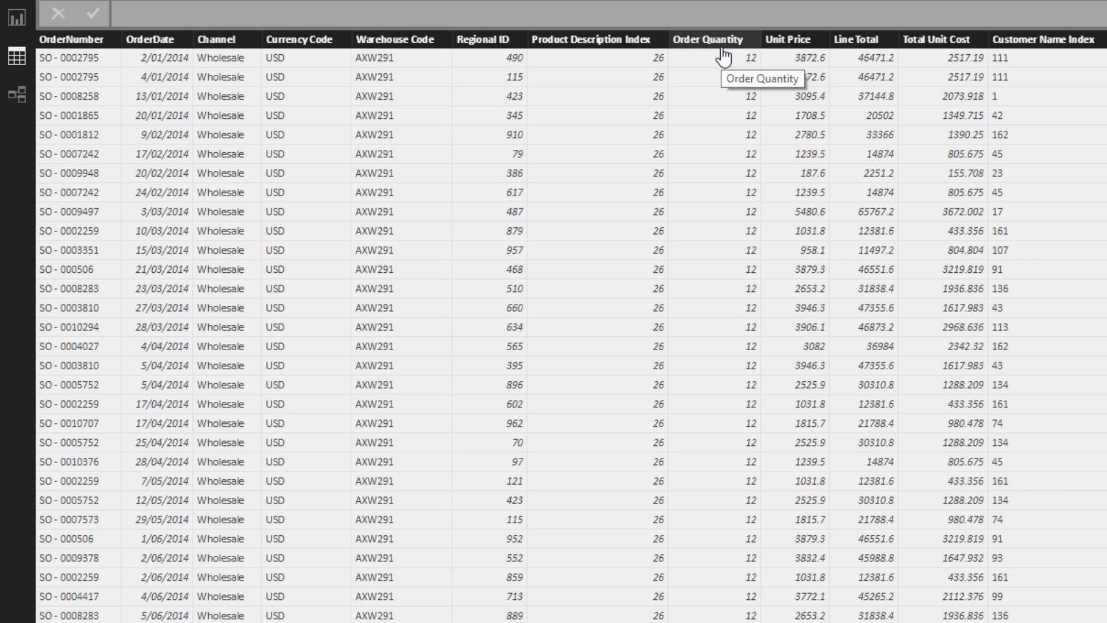
Select the Order Quantity column, then the Unit Price column of the Sales table
click(722, 48)
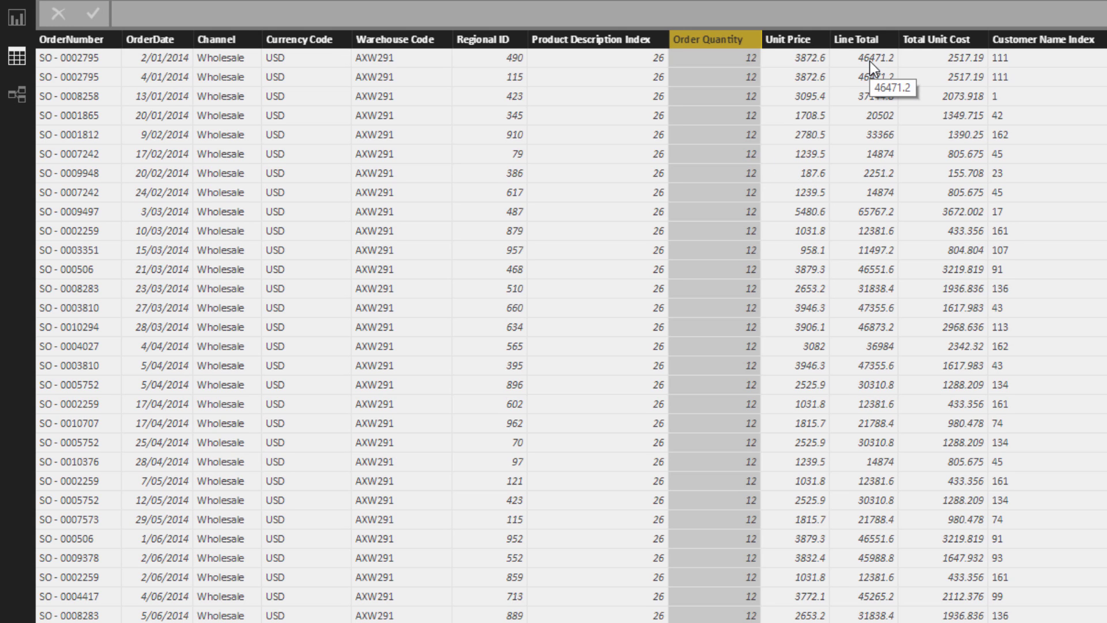
click(803, 42)
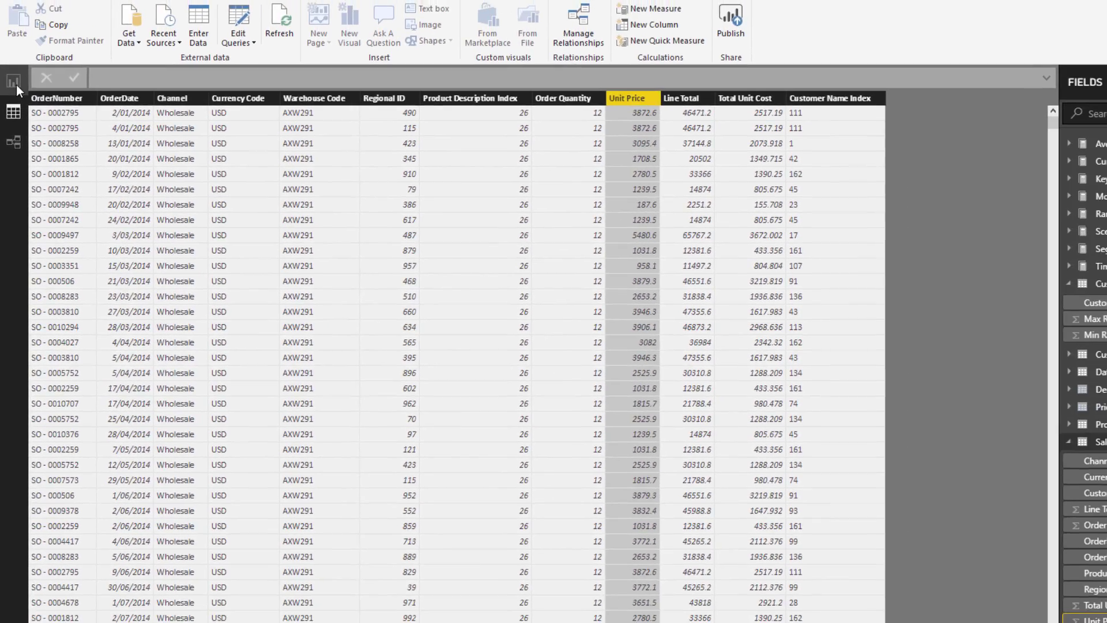
Go back to the Revenue Scenarios report and expand the Scenario Analysis measures in the Fields pane
click(16, 38)
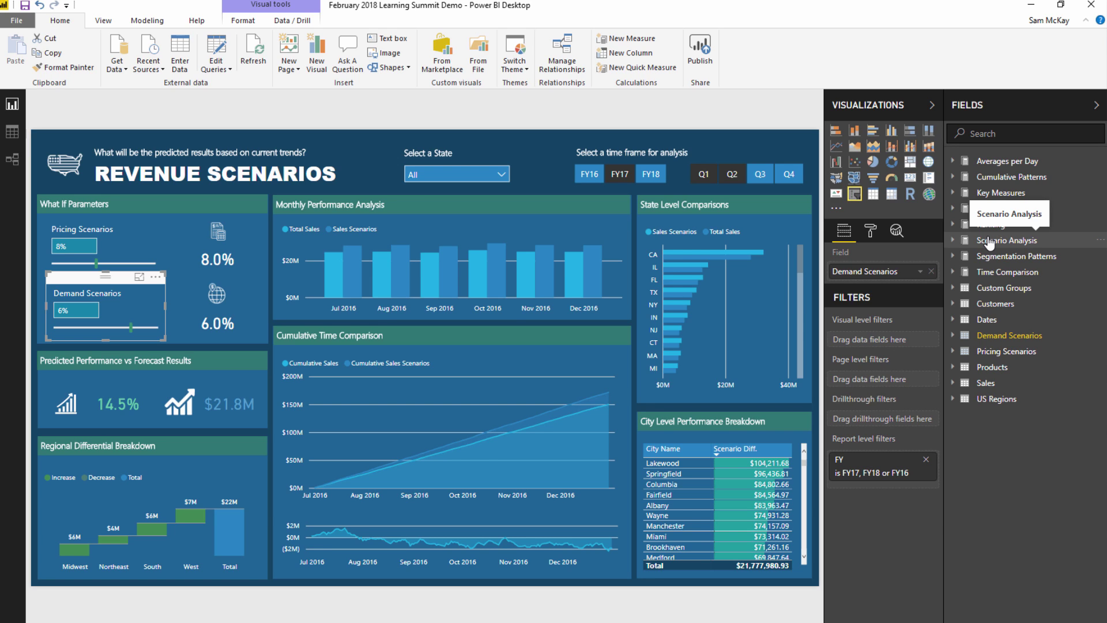
click(990, 241)
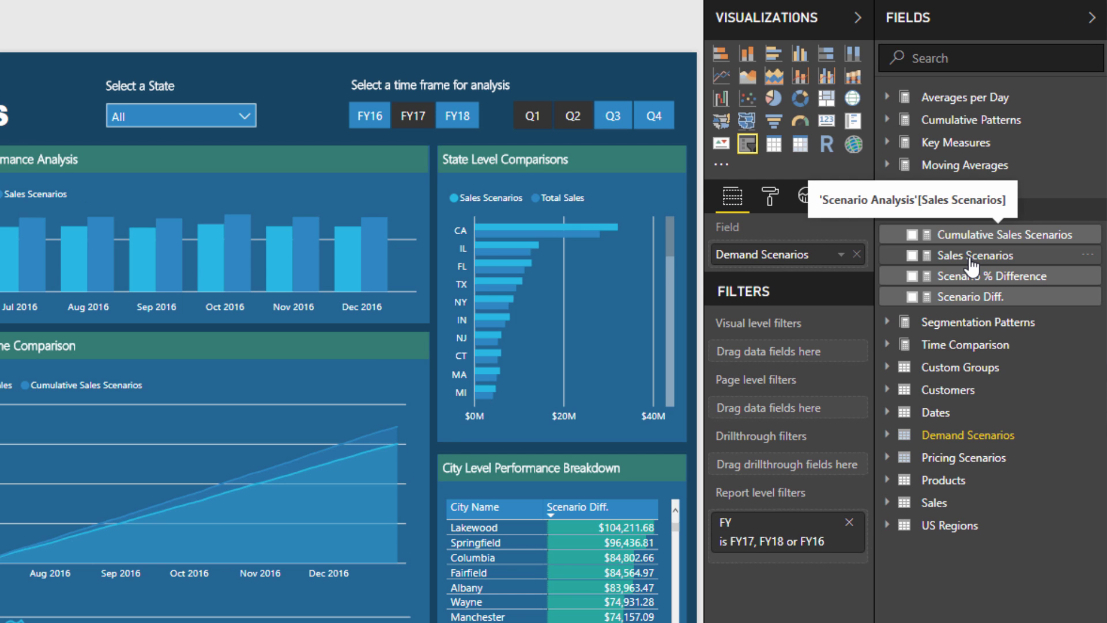
click(973, 260)
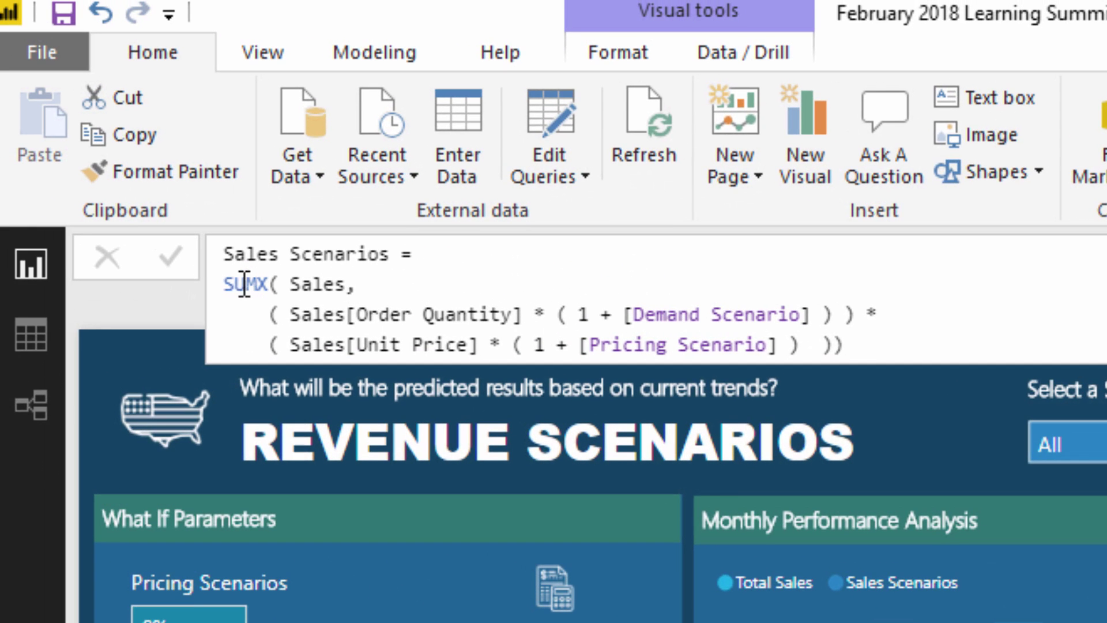
click(259, 284)
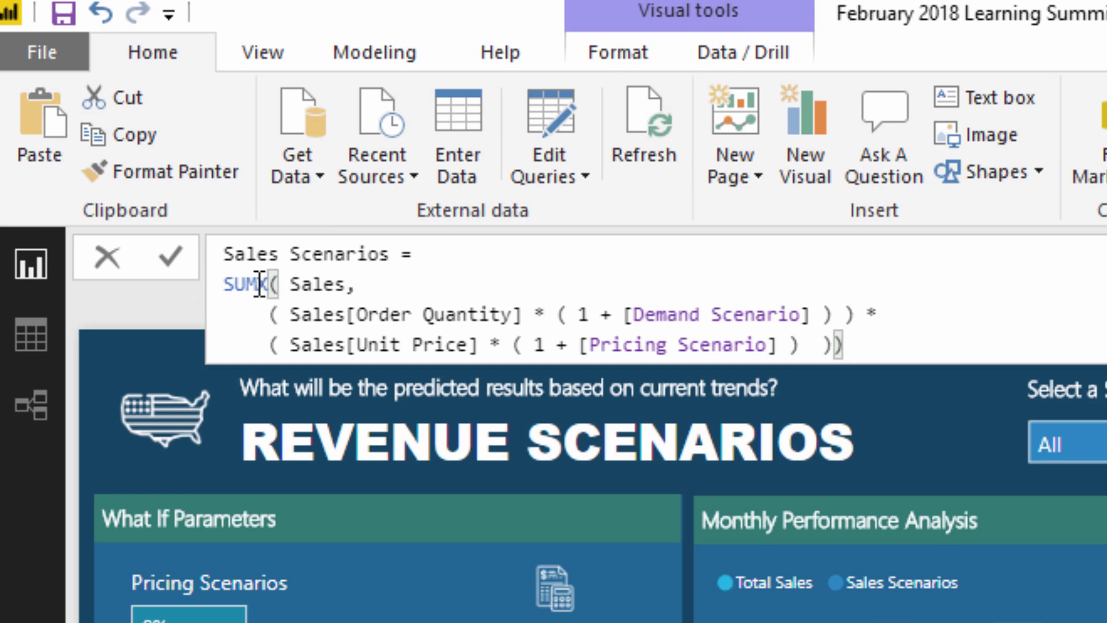
drag(245, 284, 206, 283)
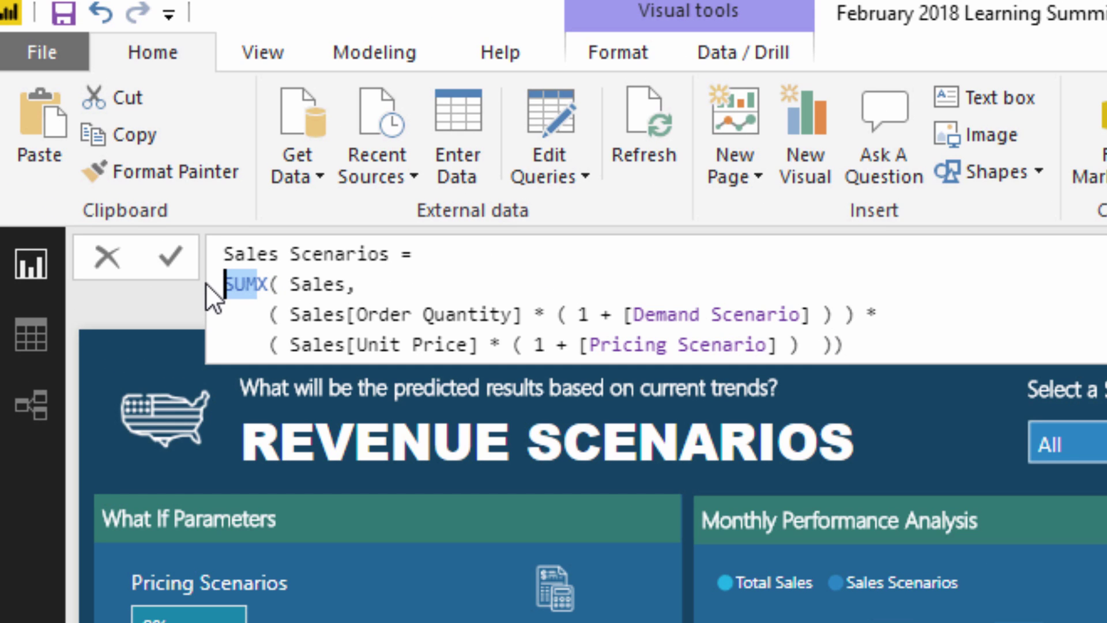
click(246, 284)
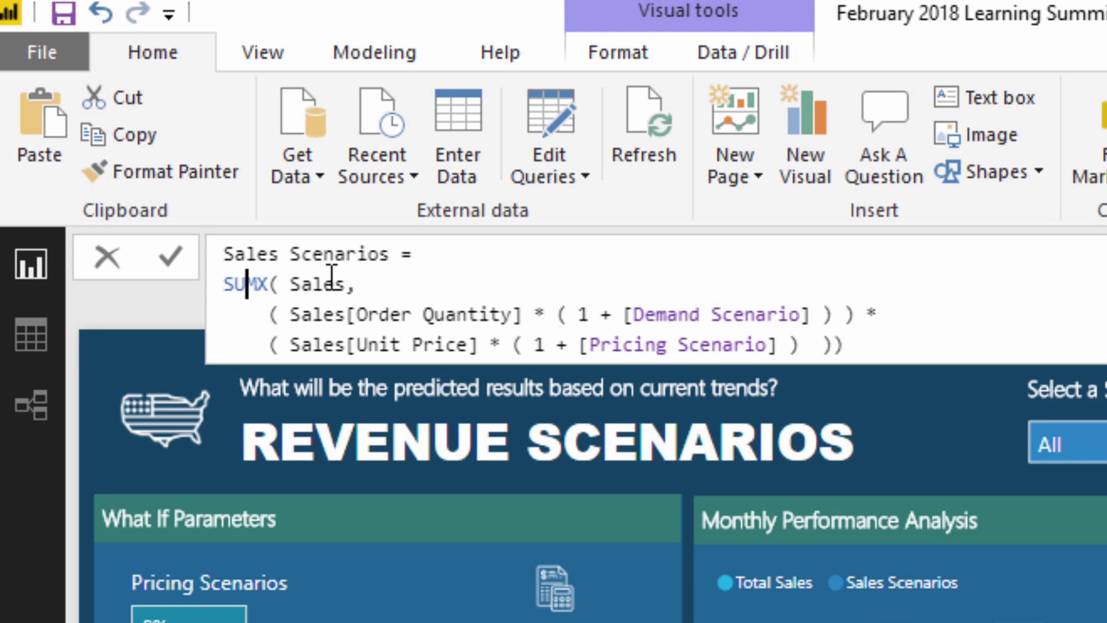
drag(346, 283, 292, 284)
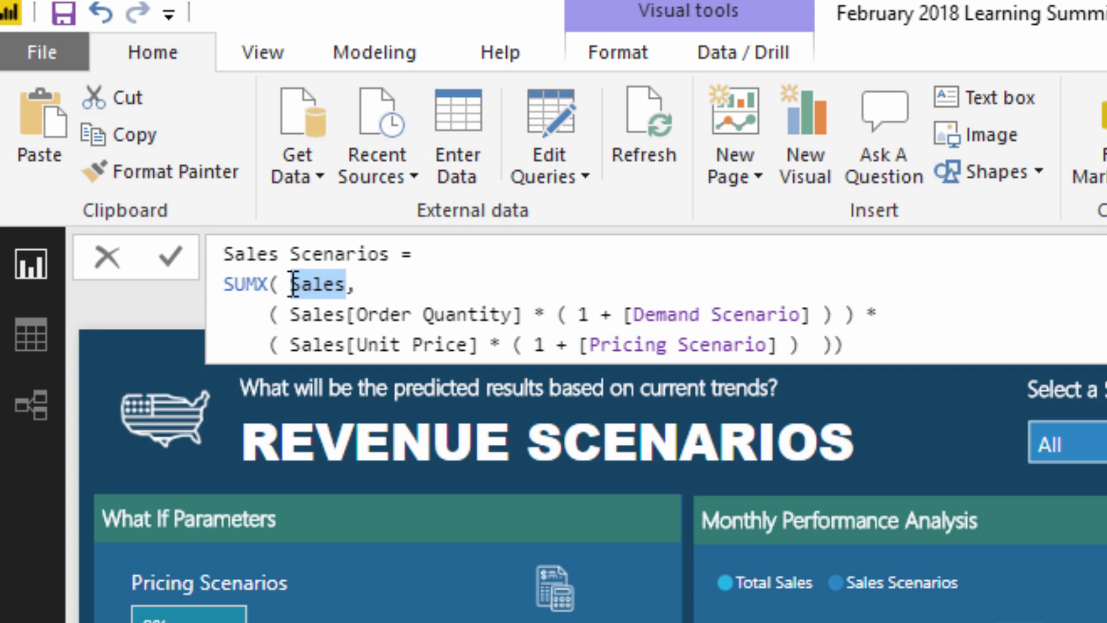
drag(288, 311, 535, 313)
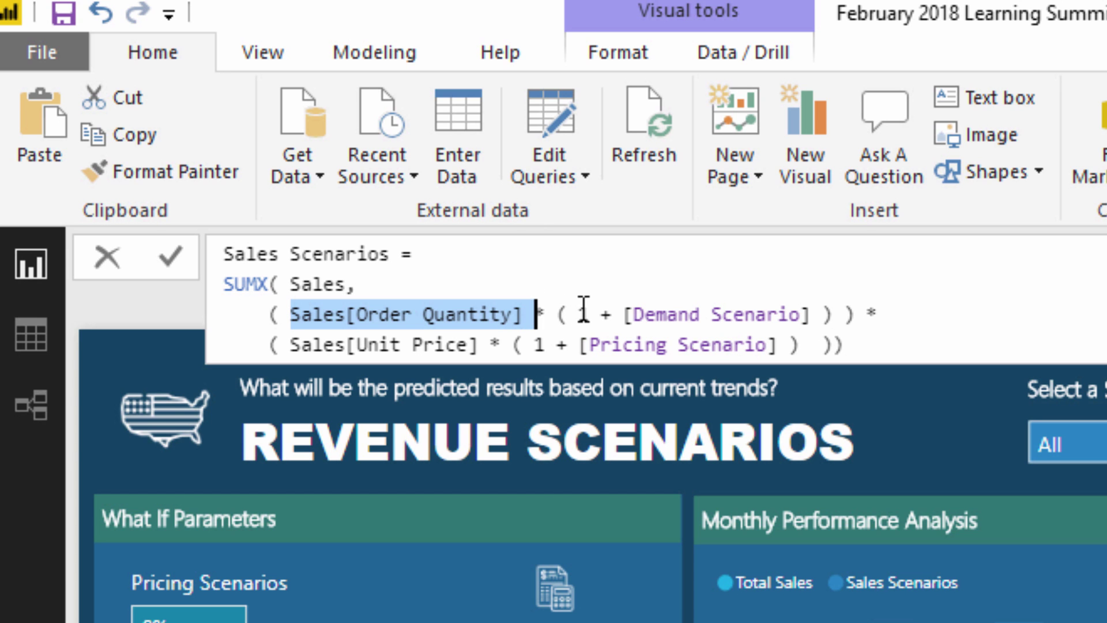
drag(575, 314, 822, 314)
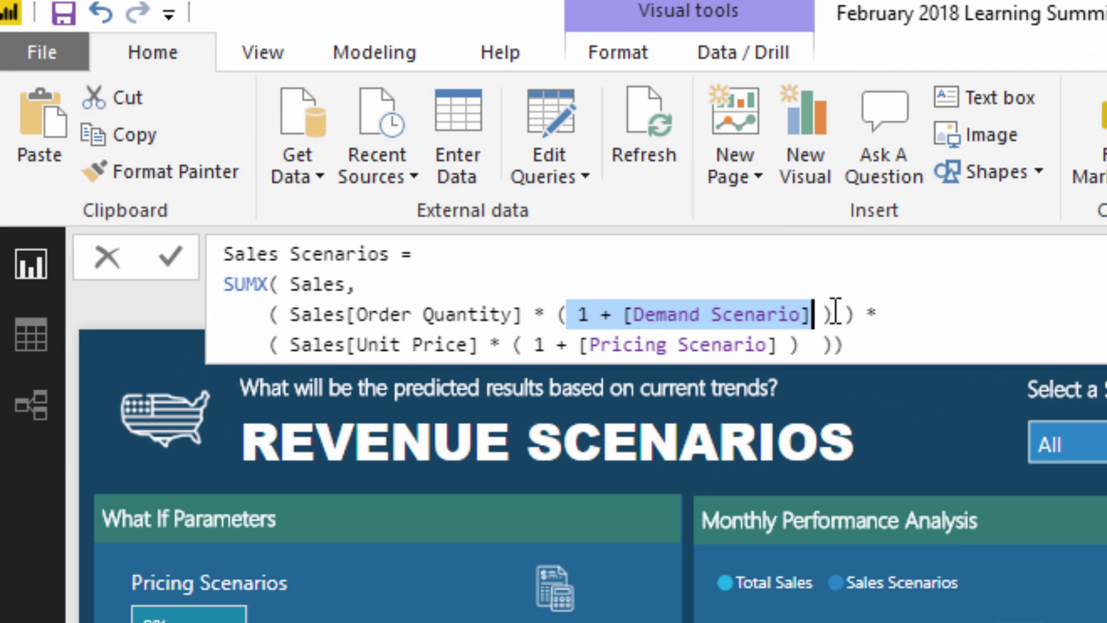
drag(834, 314, 480, 346)
click(282, 345)
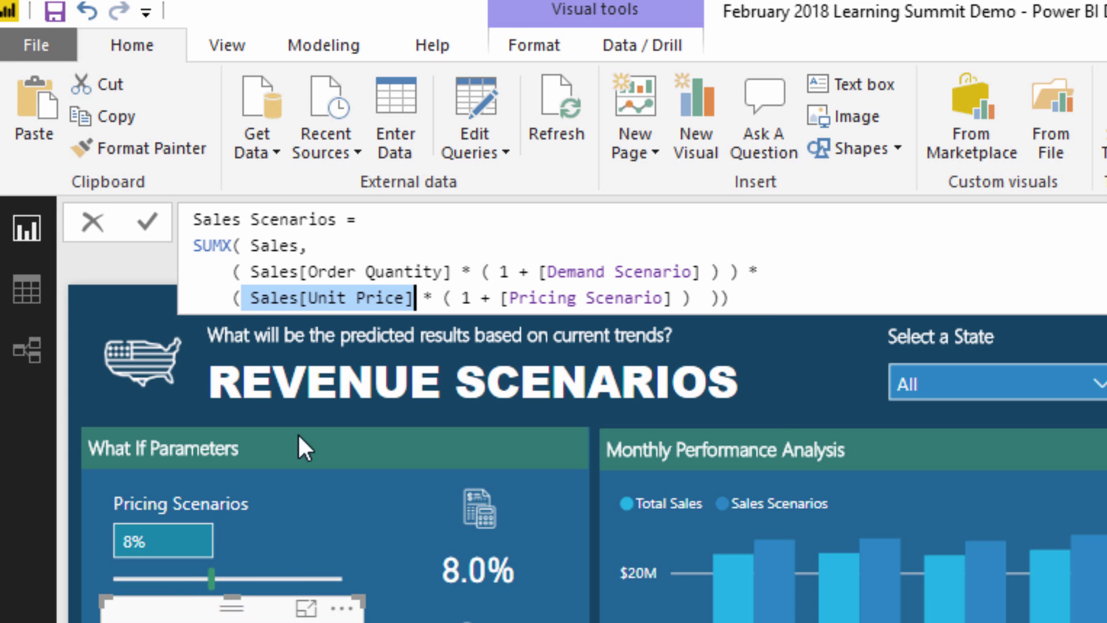
Try pricing 11% and demand -1%, check the SUMX brackets, then settle on pricing 17%, demand 0%
drag(212, 578, 272, 579)
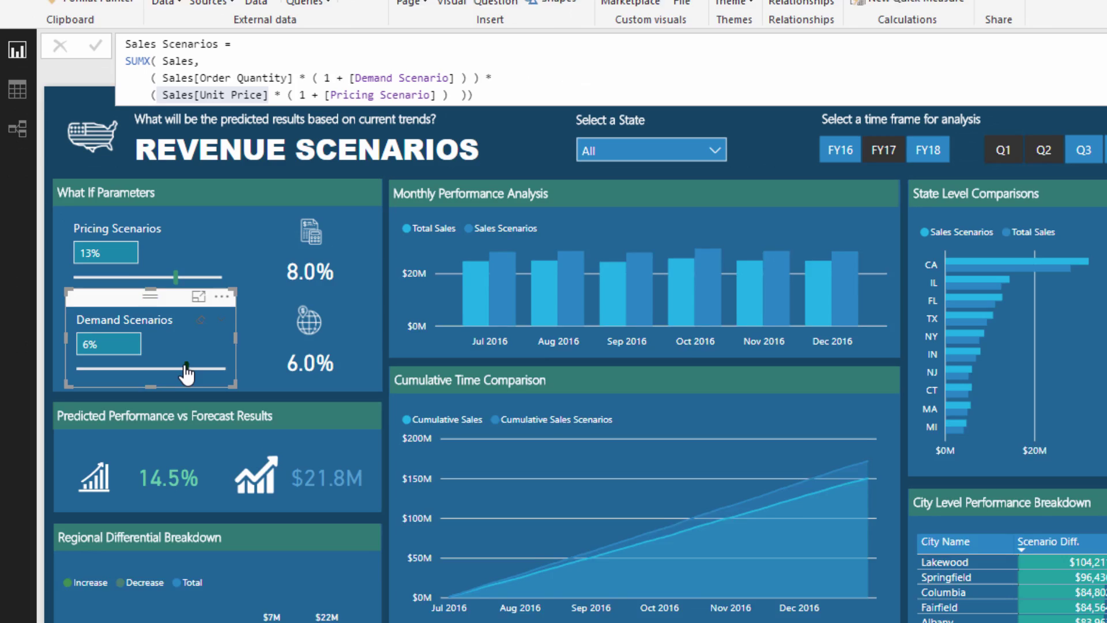
drag(215, 622, 185, 622)
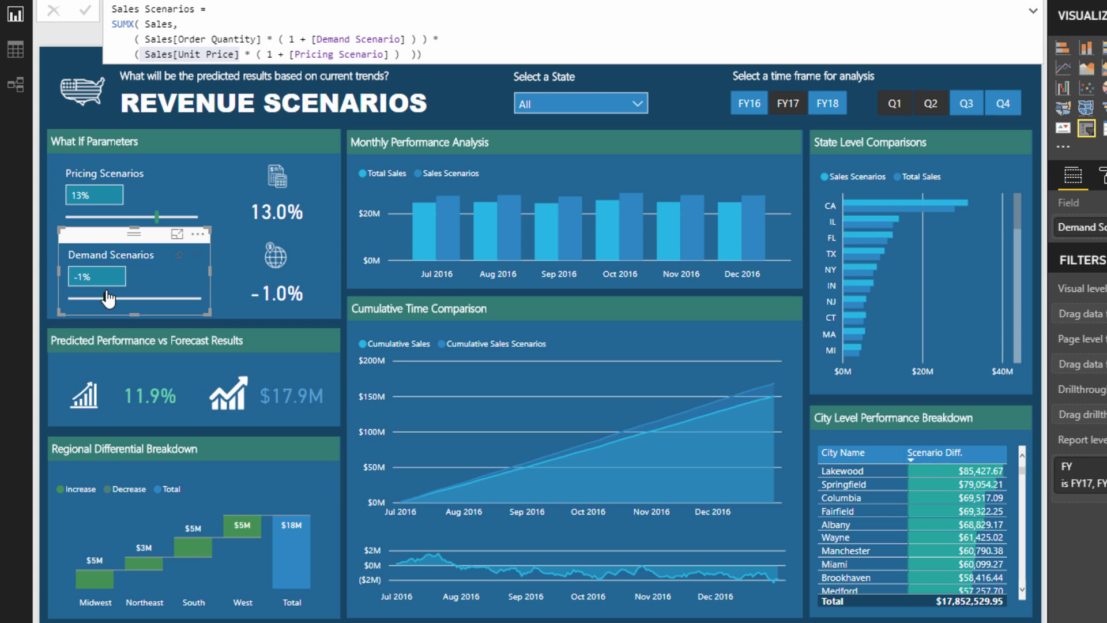
click(462, 51)
drag(105, 298, 114, 299)
drag(156, 217, 183, 225)
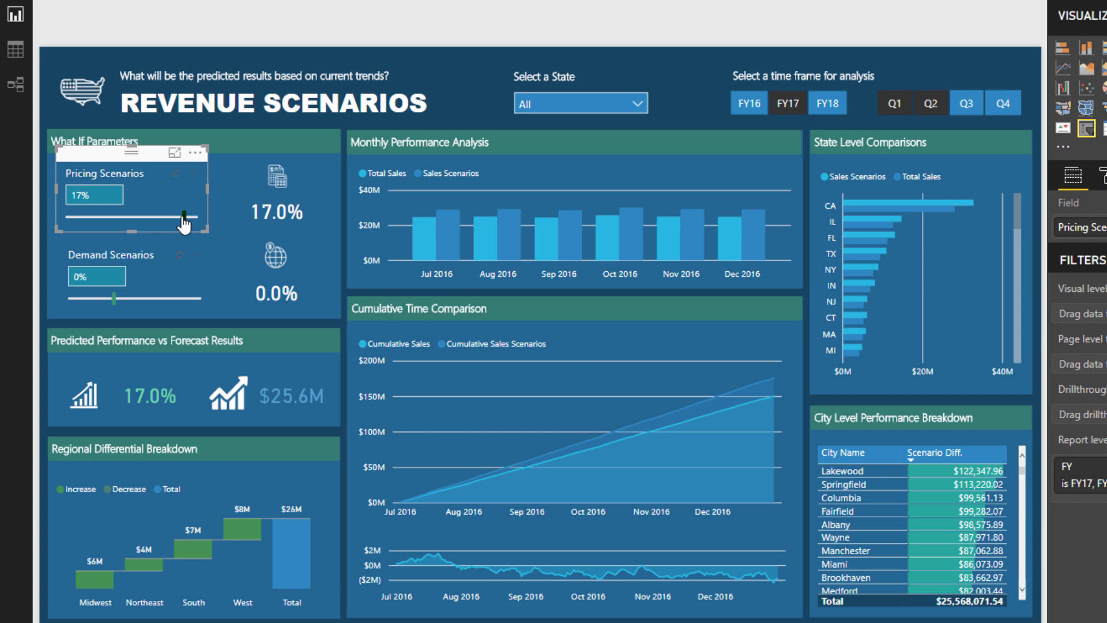
Filter the dashboard to California using the Select a State slicer, showing a $4.8M difference
click(493, 84)
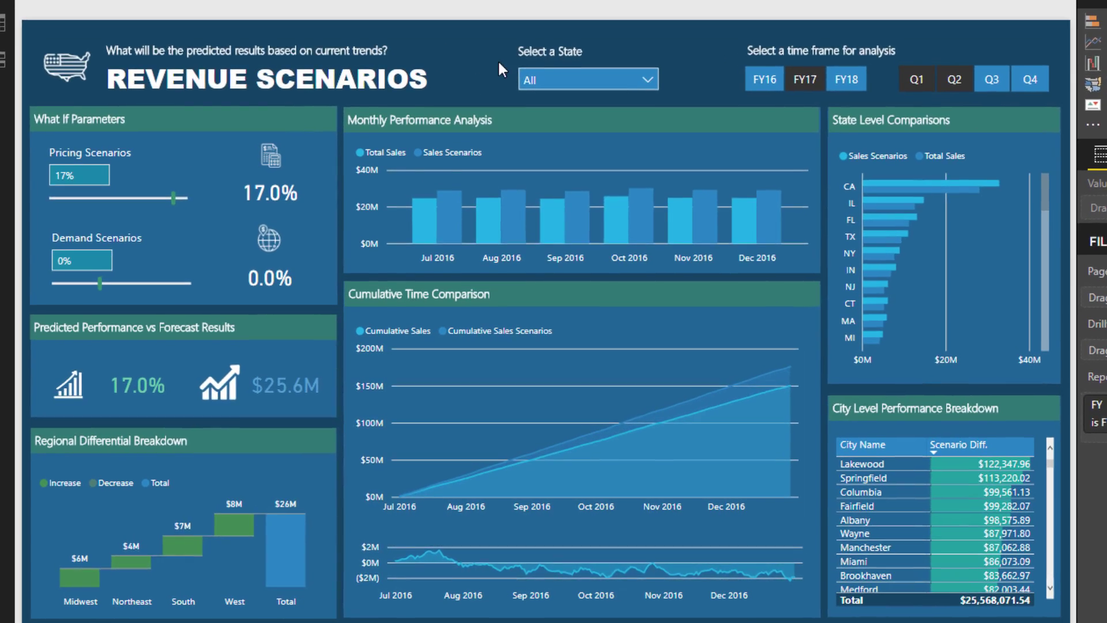
click(615, 77)
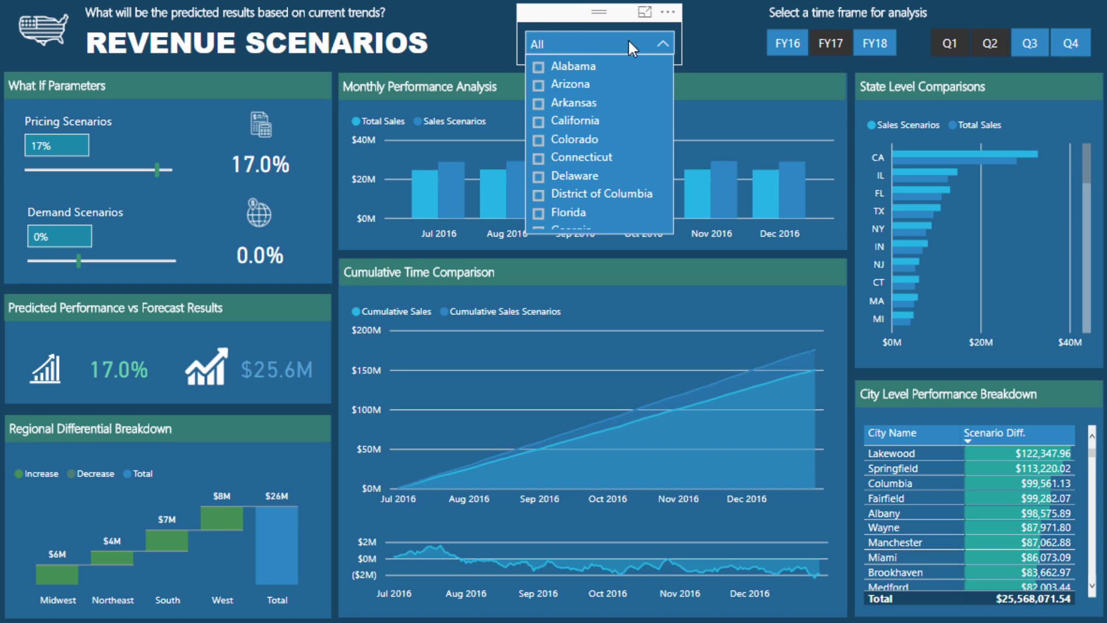
click(585, 121)
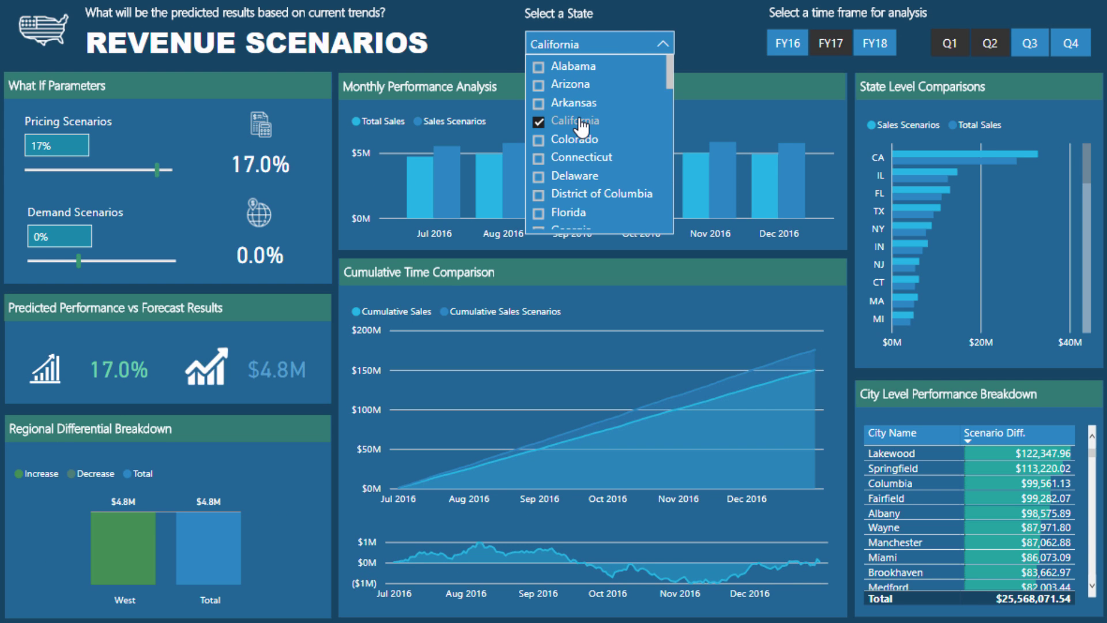
click(642, 42)
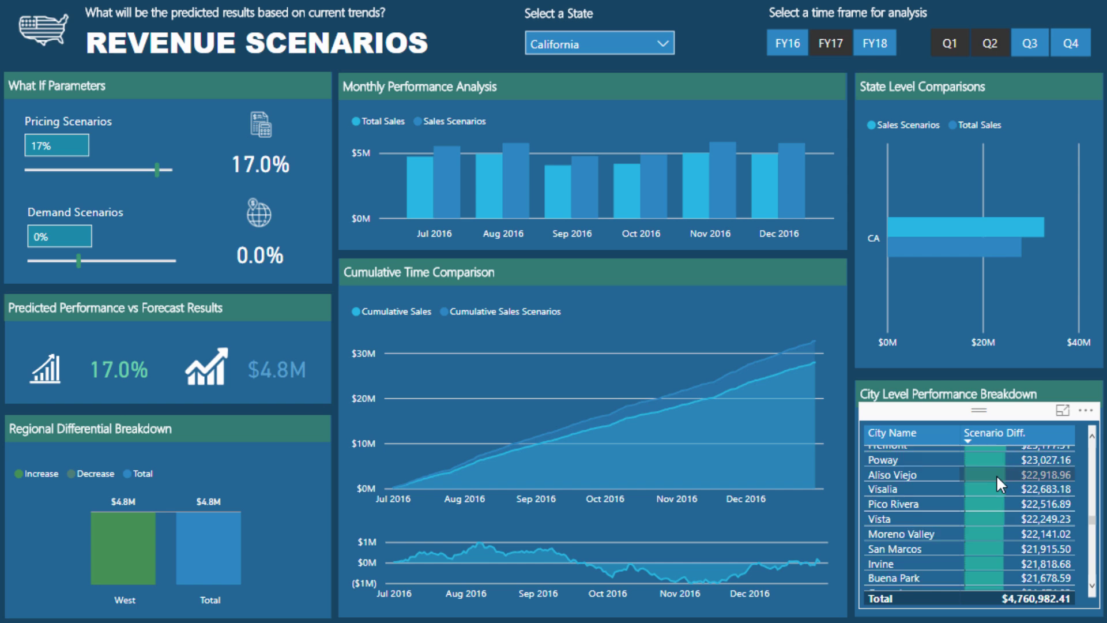
scroll(1087, 511, up, 10)
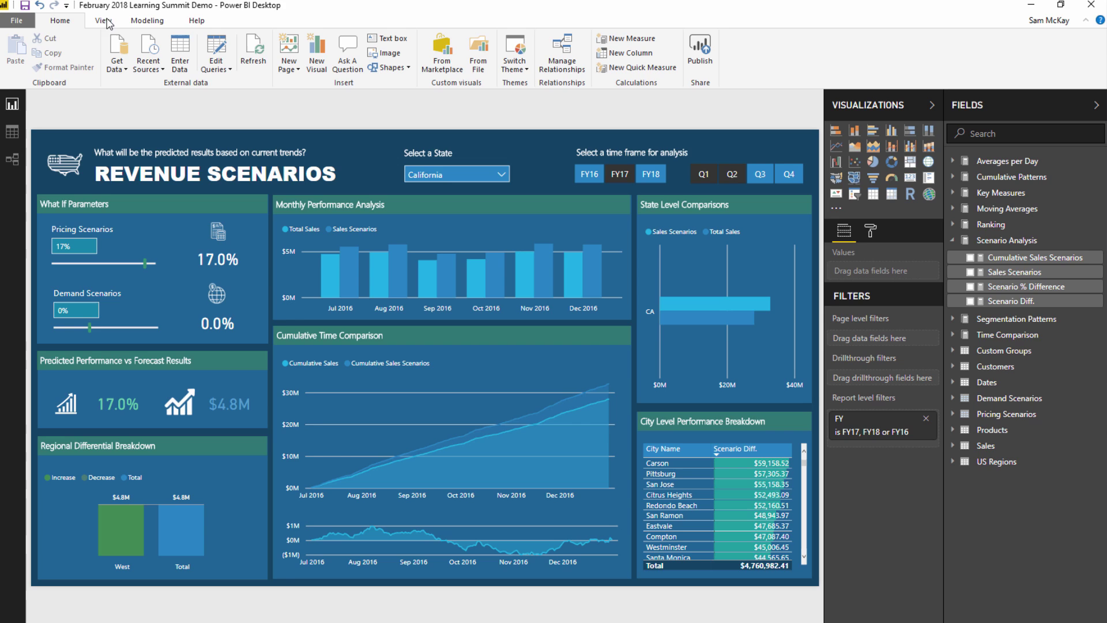
click(341, 170)
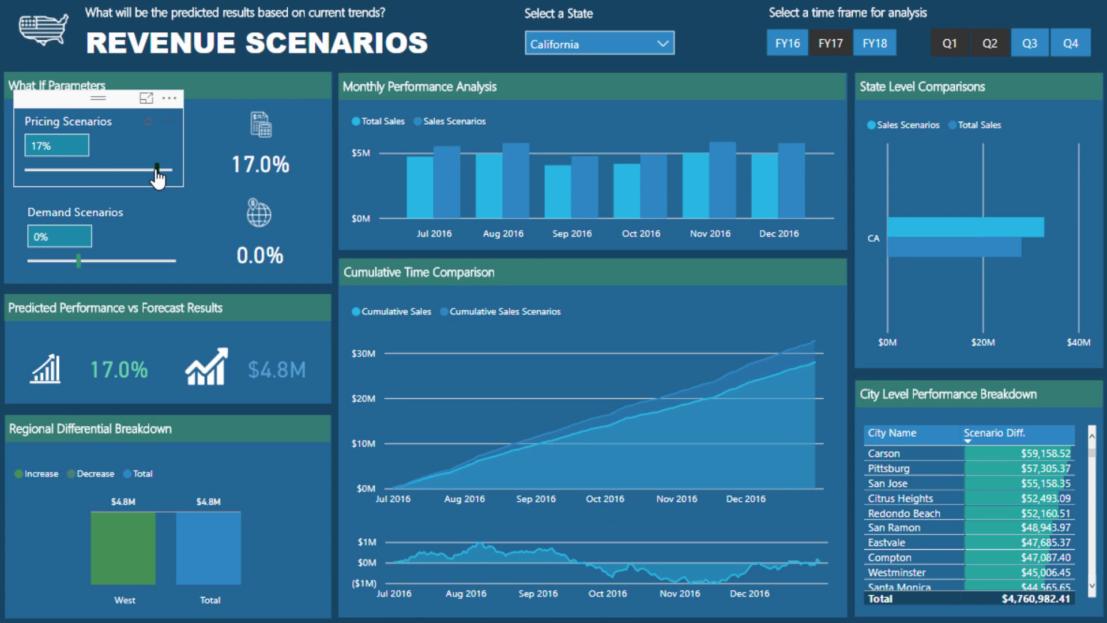
Remove the California filter to show all states, then set pricing to 1% and demand to -4%
drag(156, 180, 135, 176)
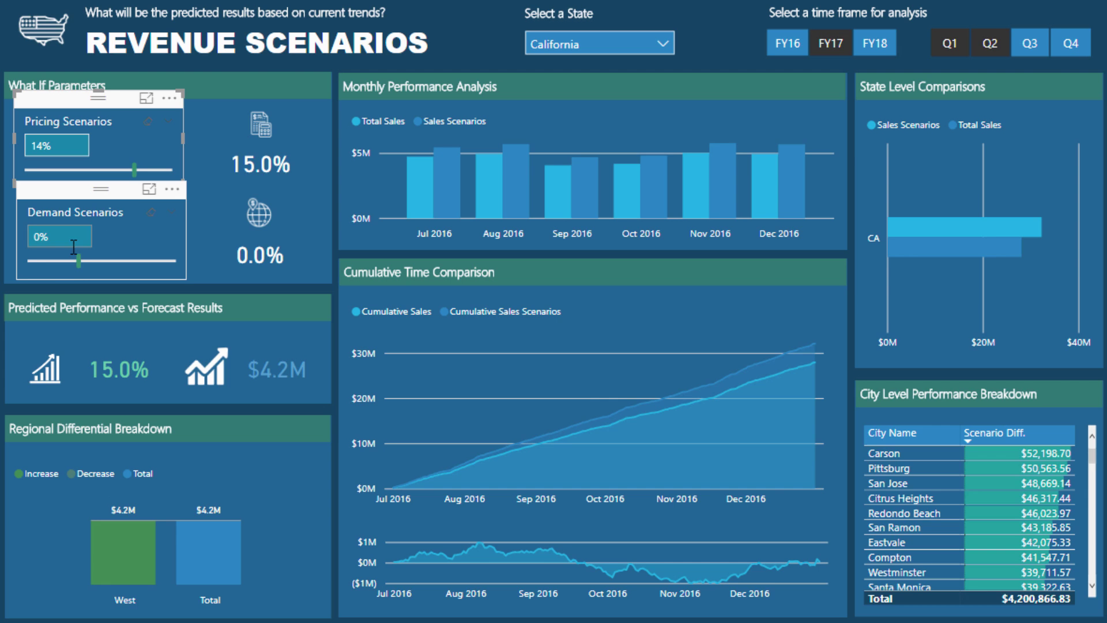
drag(79, 259, 109, 267)
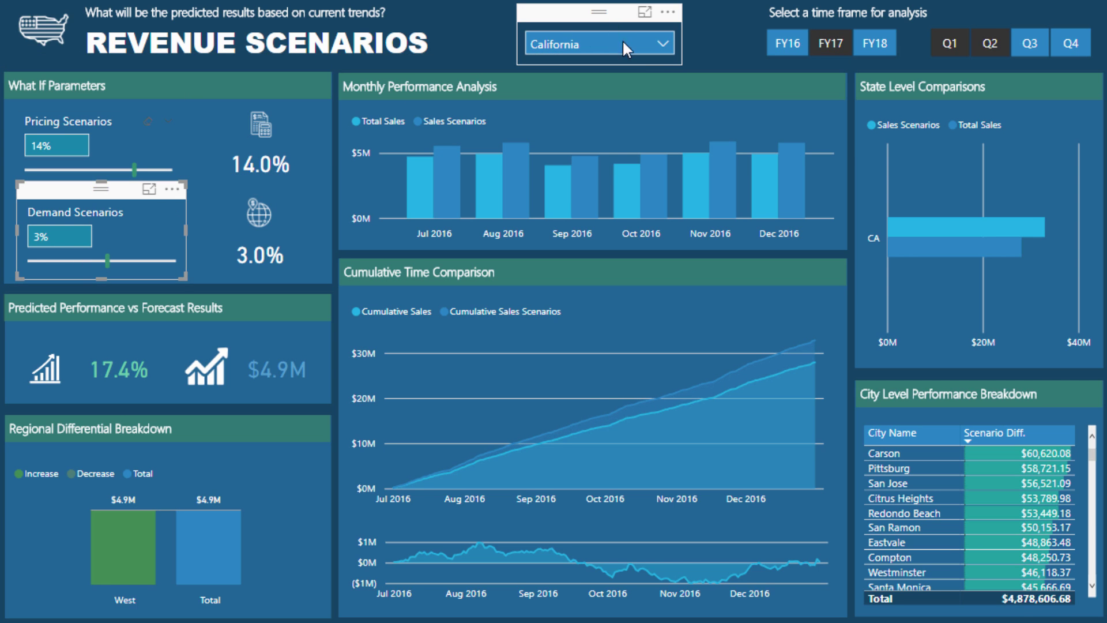
click(638, 50)
click(538, 121)
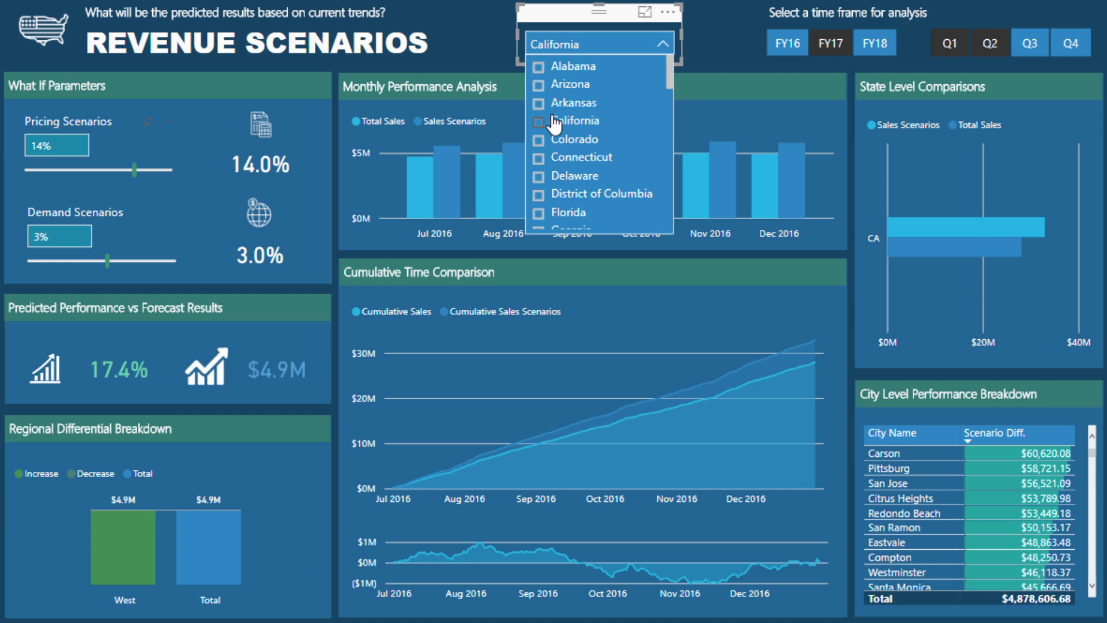
click(670, 42)
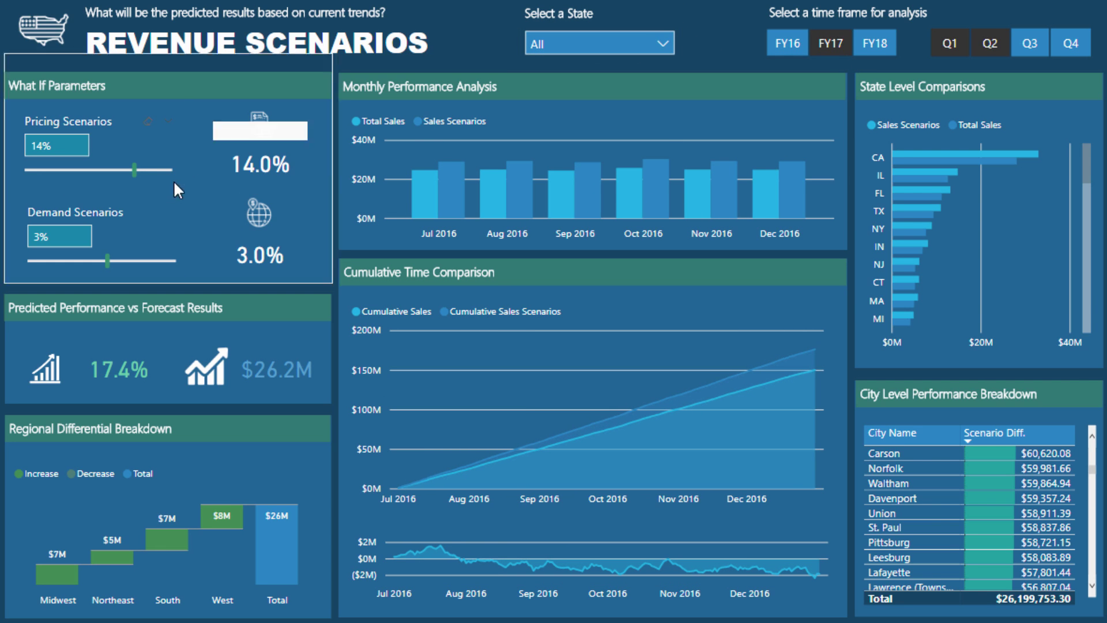
drag(134, 171, 35, 170)
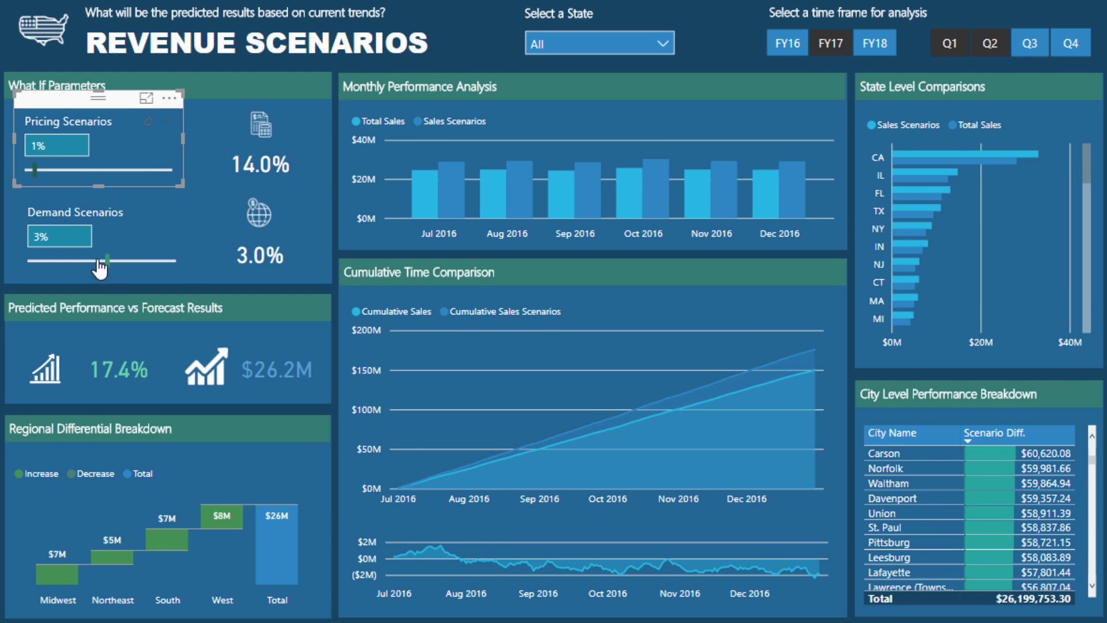
drag(111, 271, 45, 272)
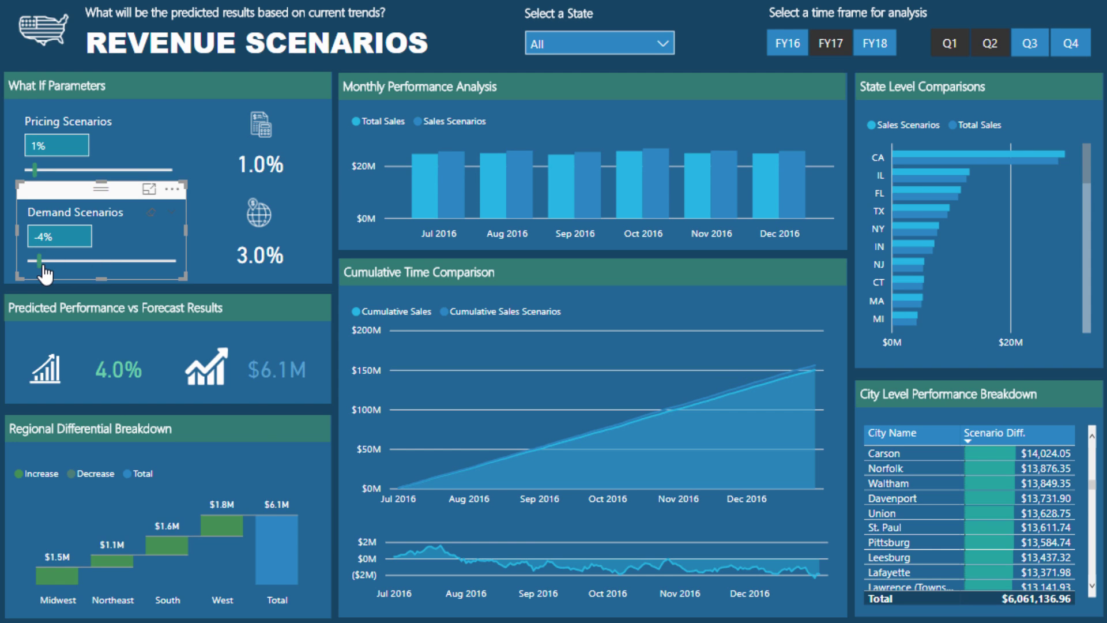